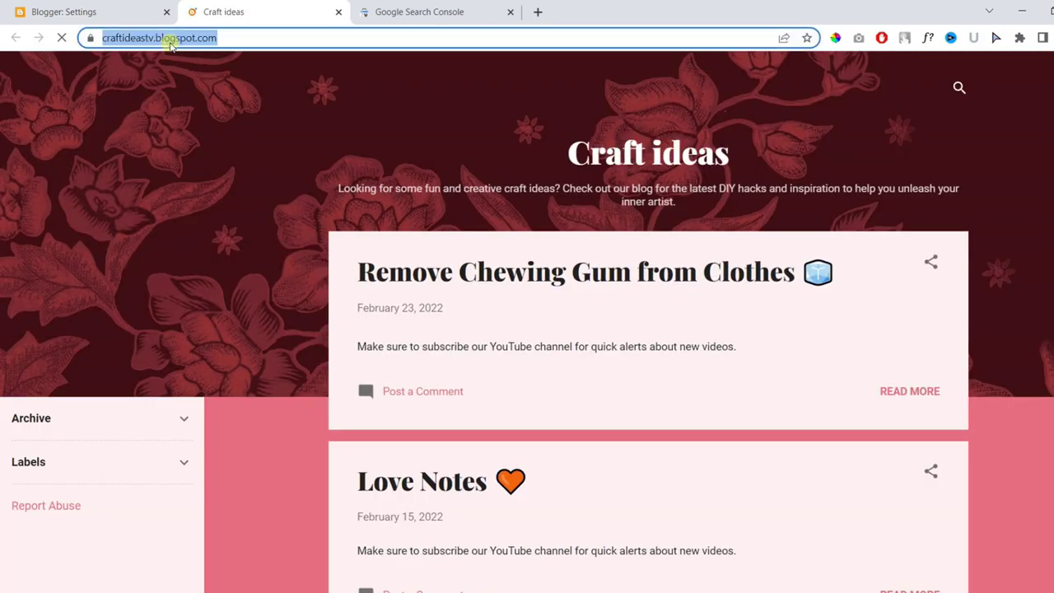
# Copy the blog address craftideastv.blogspot.com from the browser address bar, then go to the Search Console tab.
pyautogui.rightClick(173, 41)
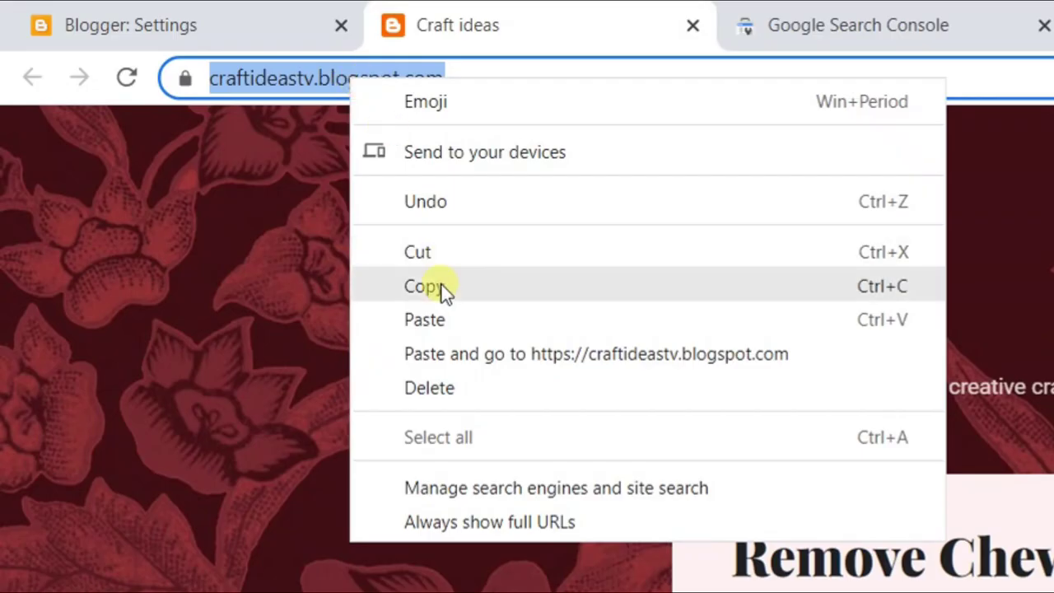
pyautogui.click(475, 285)
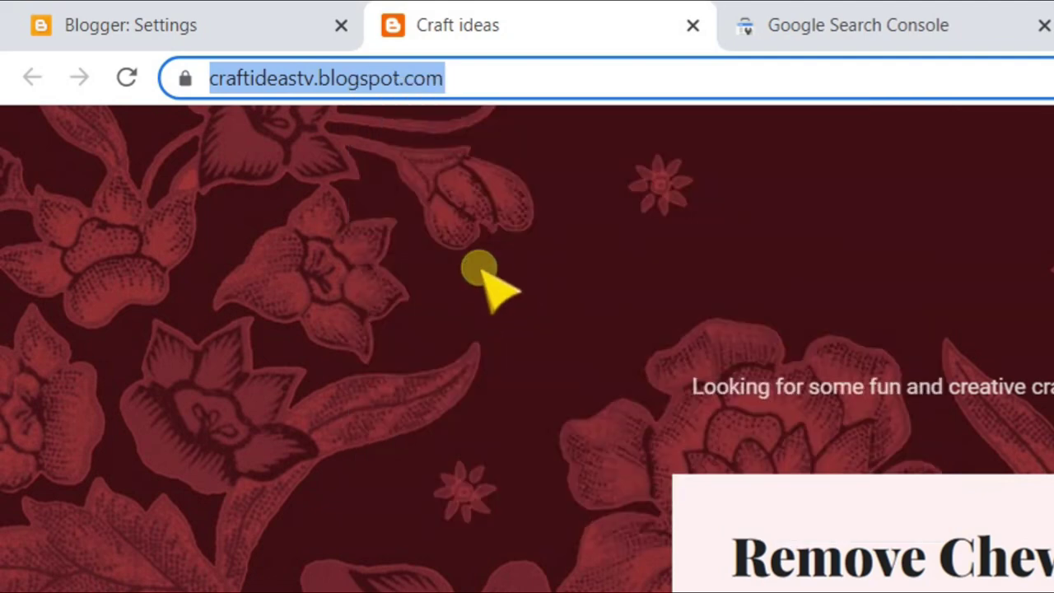
pyautogui.click(479, 267)
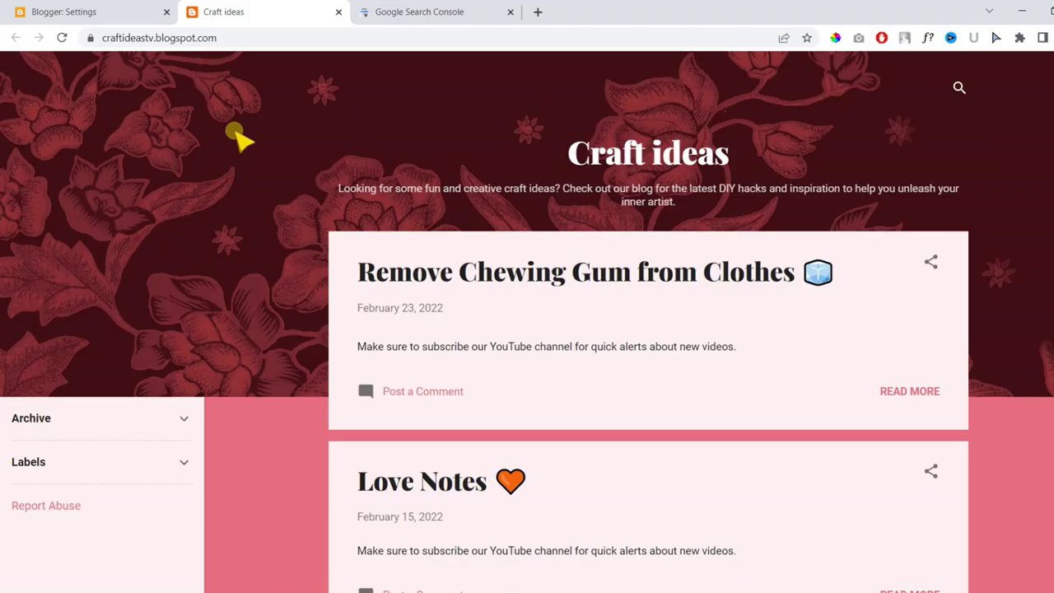
pyautogui.click(389, 11)
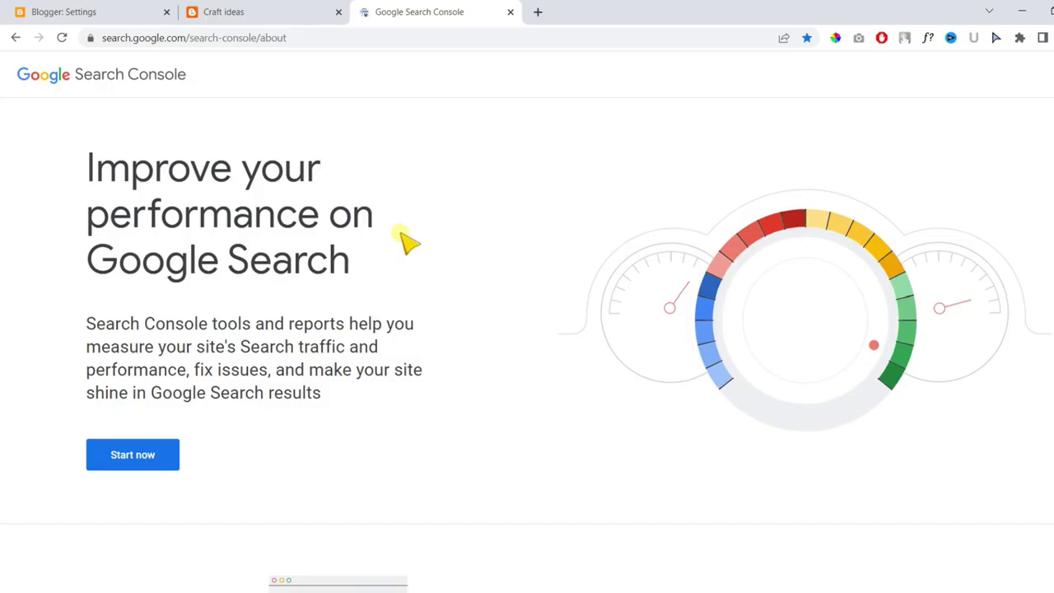
# Enter the Search Console Overview dashboard from the landing page's Start now button.
pyautogui.click(162, 458)
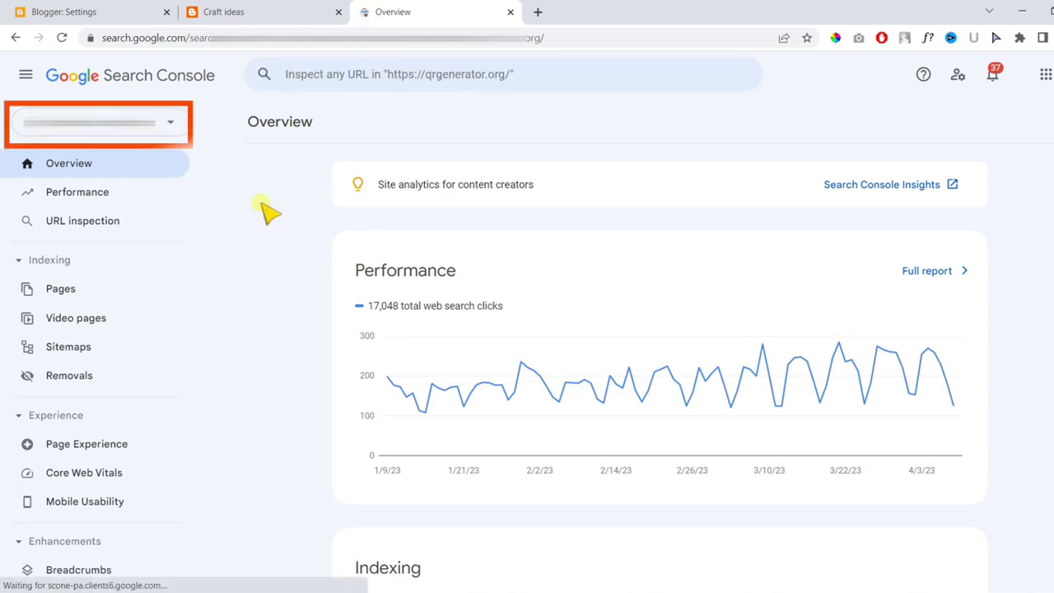
# Start adding a new property from the bottom of the property selector list.
pyautogui.click(162, 135)
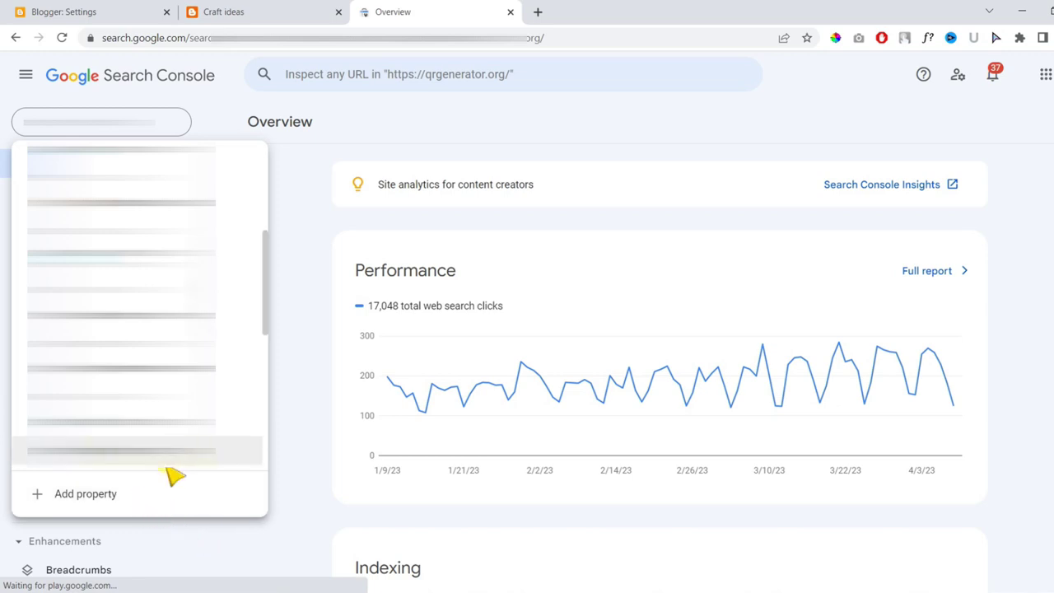
pyautogui.scroll(-3, 171, 478)
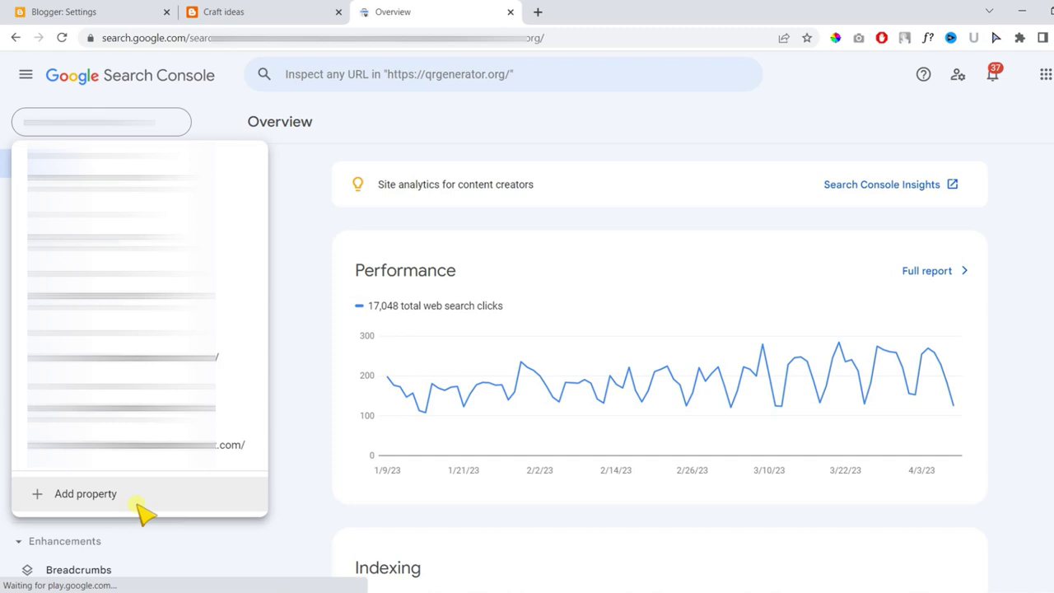
pyautogui.click(134, 502)
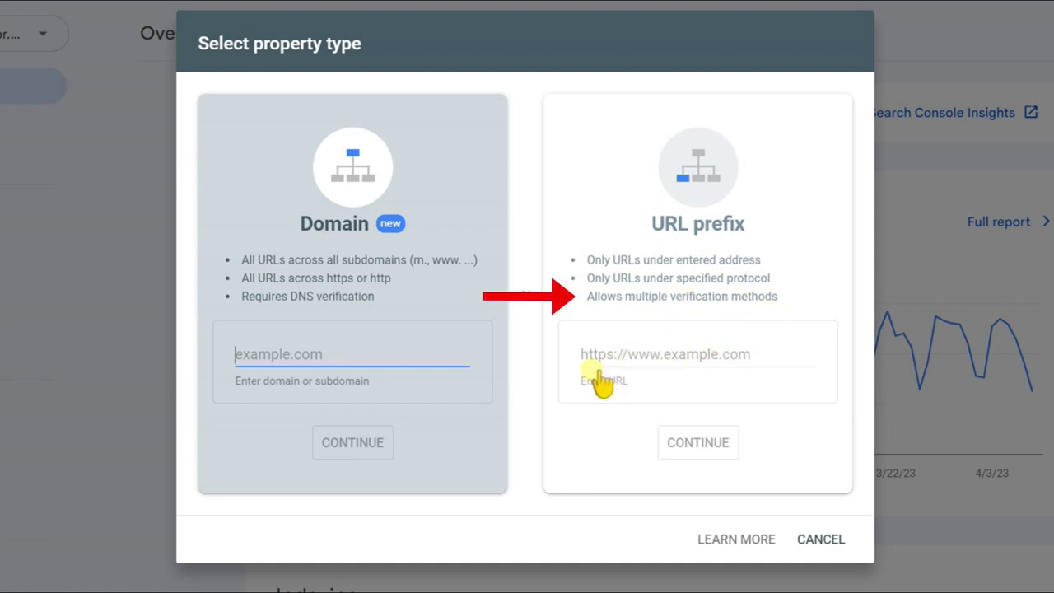
# Add craftideastv.blogspot.com as a URL-prefix property by pasting its address.
pyautogui.click(655, 360)
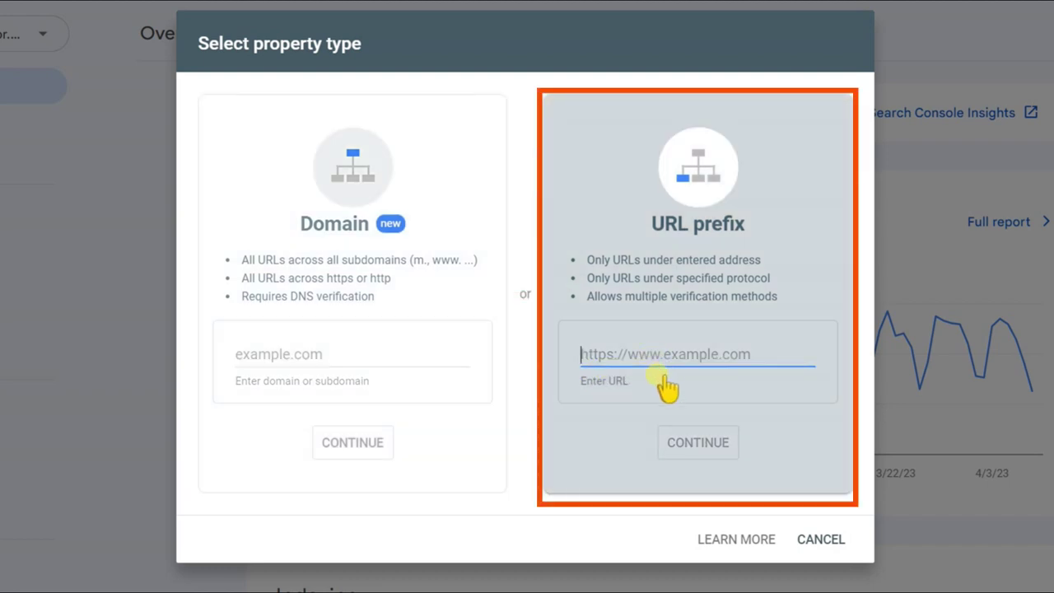
pyautogui.hotkey('ctrl', 'v')
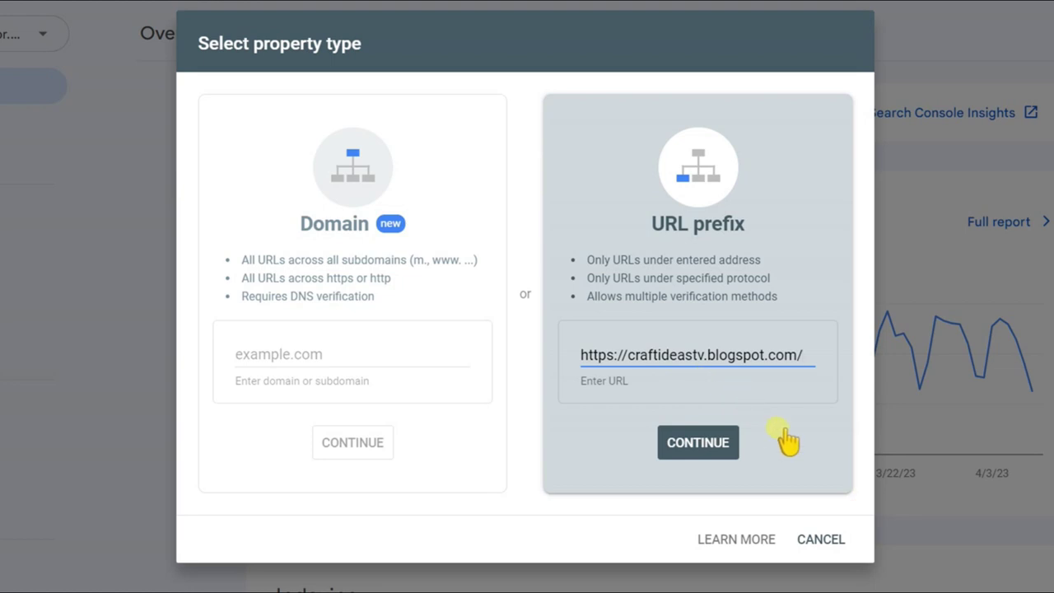
pyautogui.hotkey('ctrl', 'z')
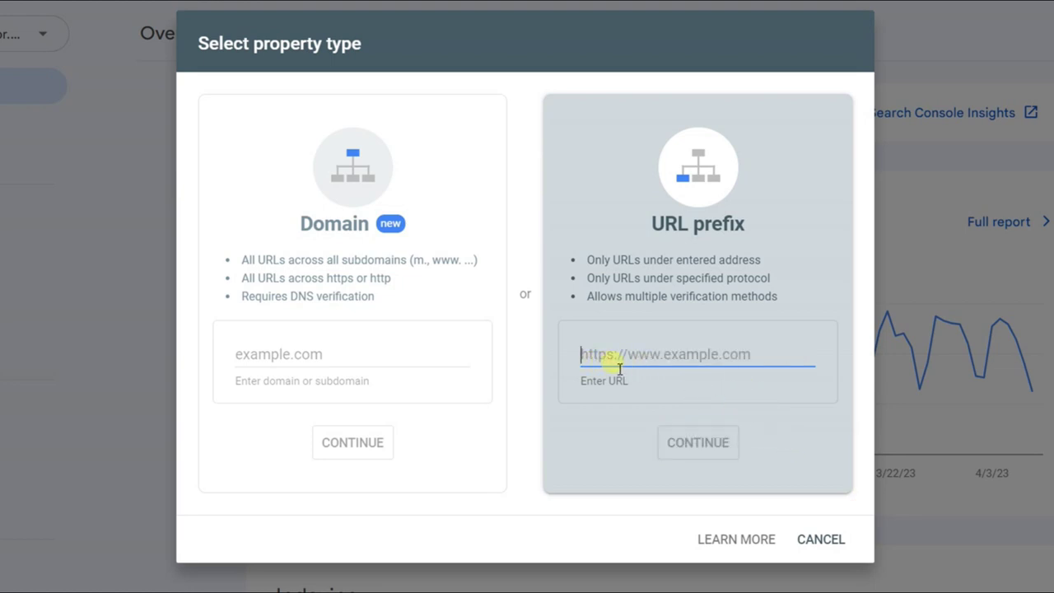
pyautogui.hotkey('ctrl', 'v')
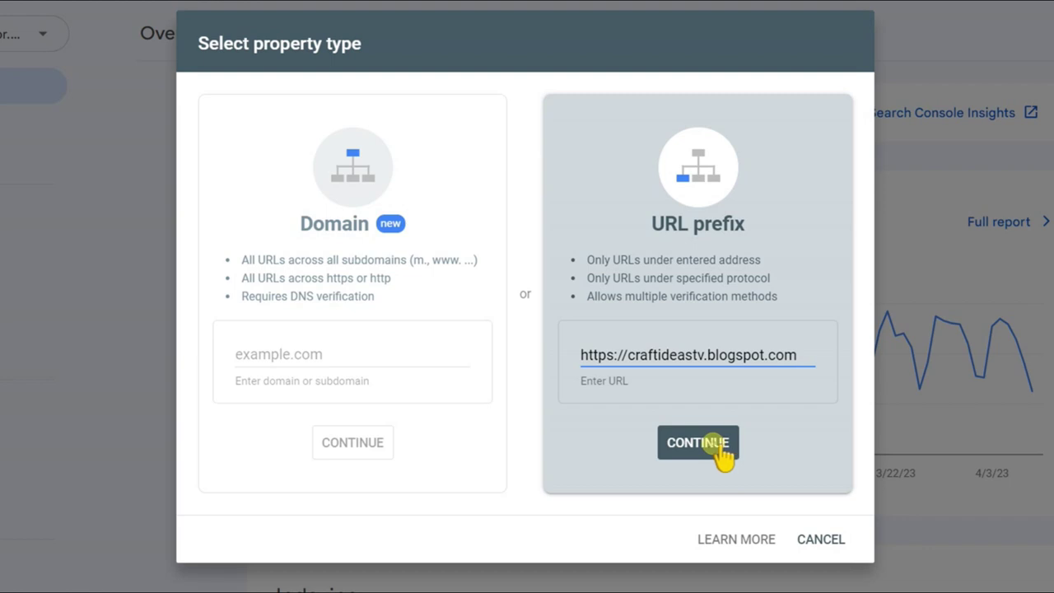
pyautogui.click(716, 445)
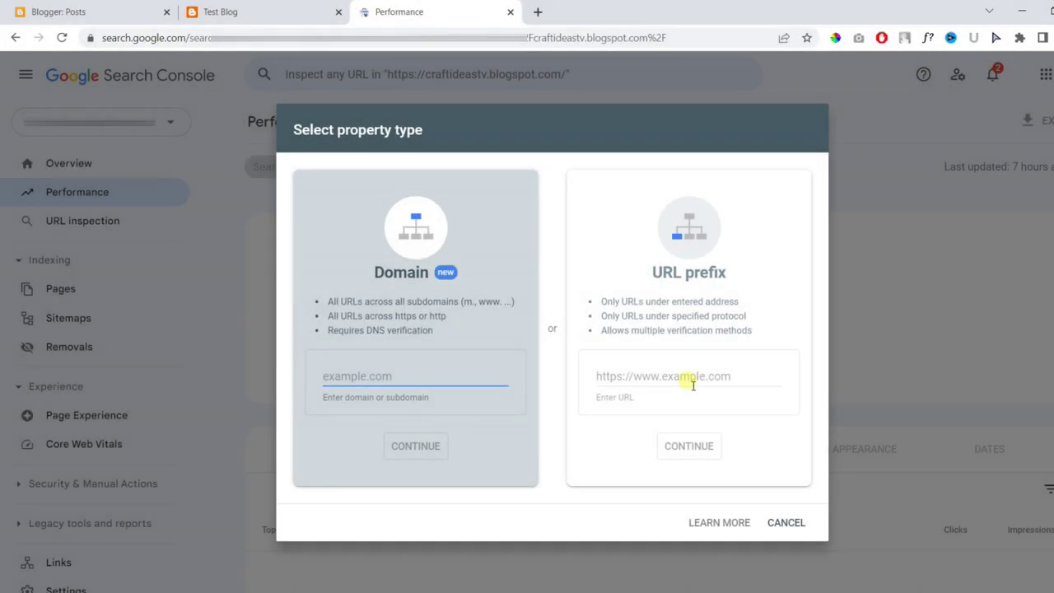
# Submit the second blogspot blog's pasted address as a URL-prefix property.
pyautogui.click(693, 385)
pyautogui.hotkey('ctrl', 'v')
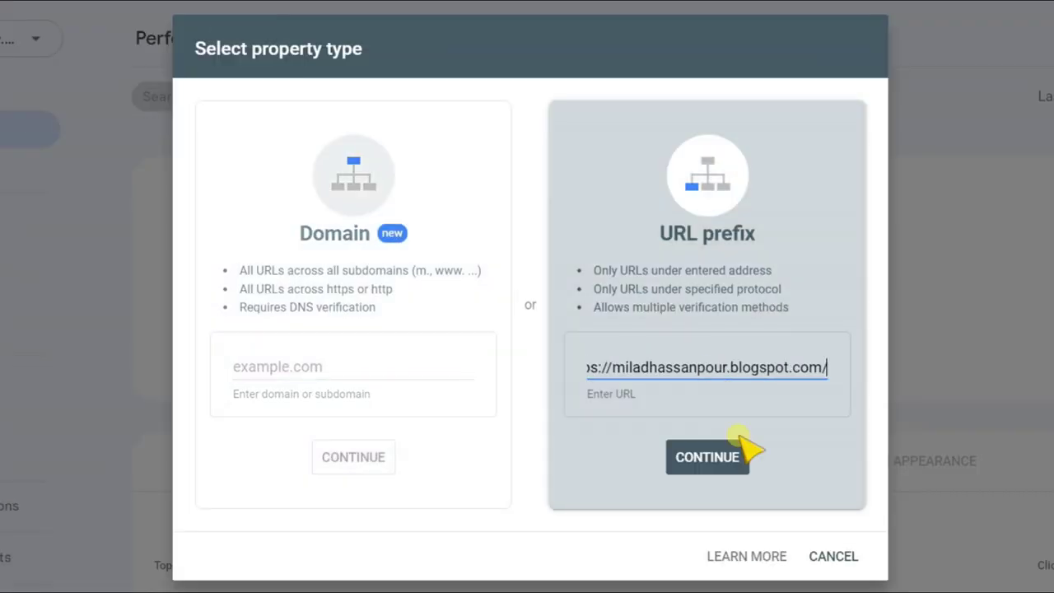
pyautogui.click(671, 411)
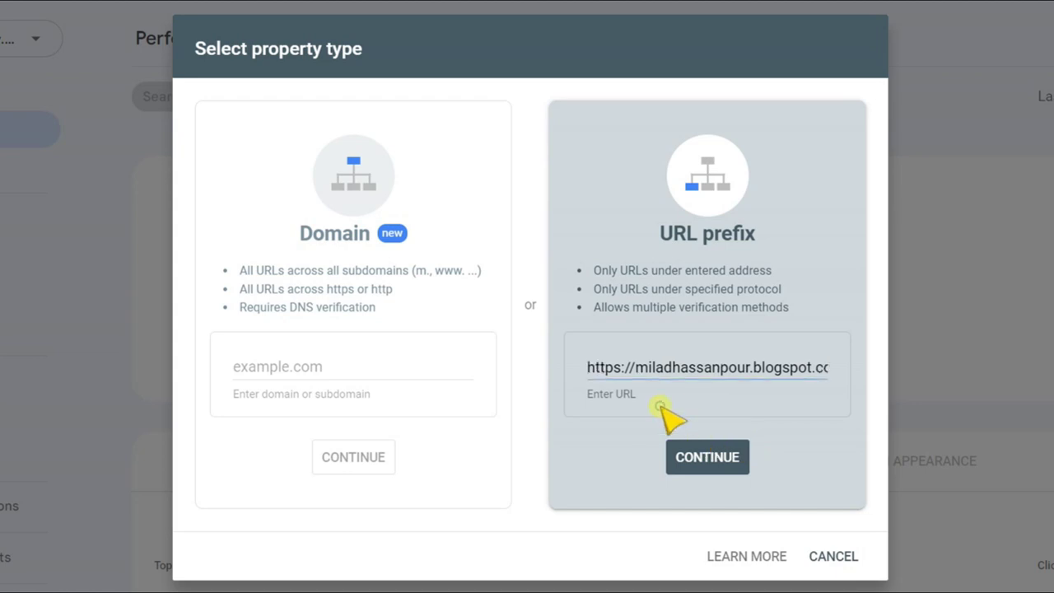
pyautogui.click(702, 457)
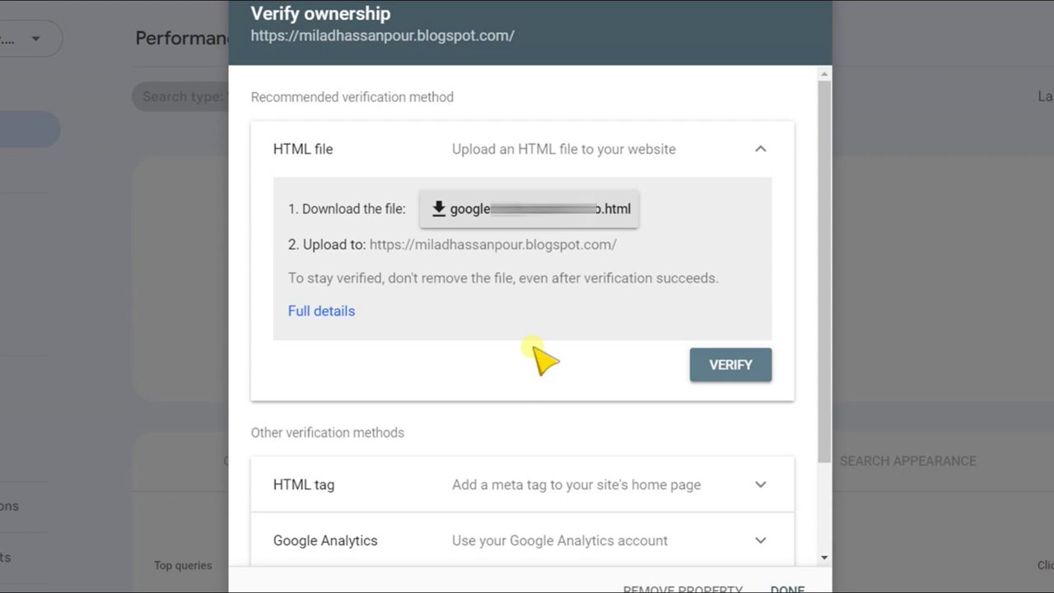
# Copy the HTML tag verification meta tag and return to the Blogger dashboard.
pyautogui.click(500, 147)
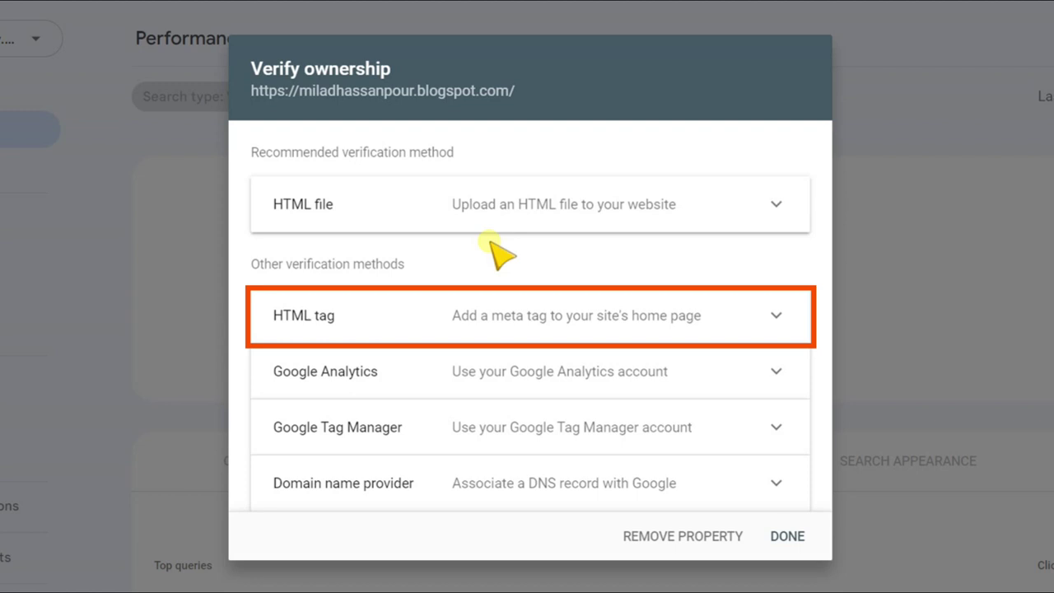
pyautogui.click(470, 318)
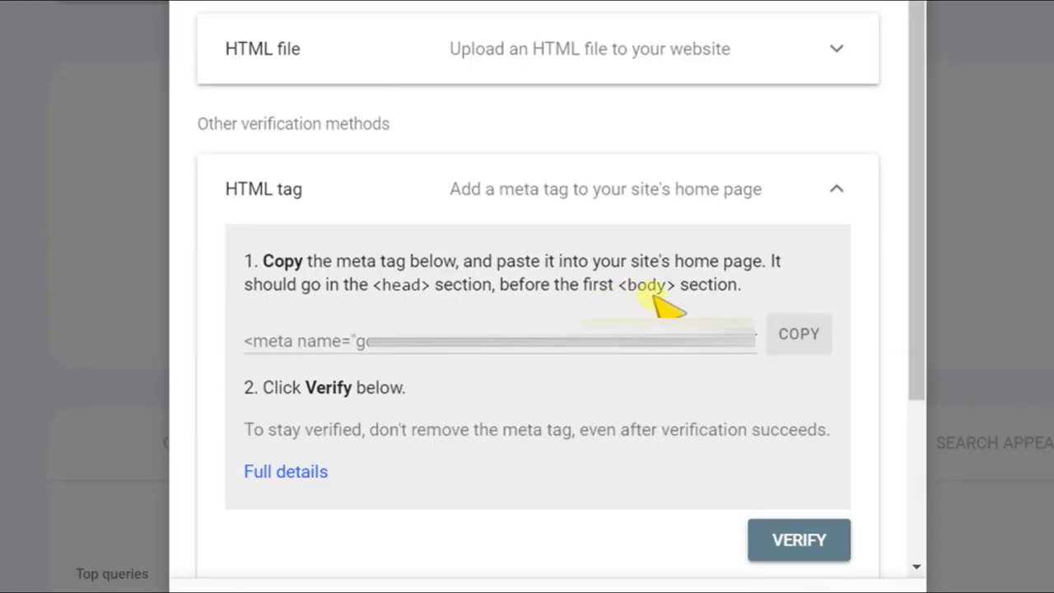
pyautogui.click(803, 340)
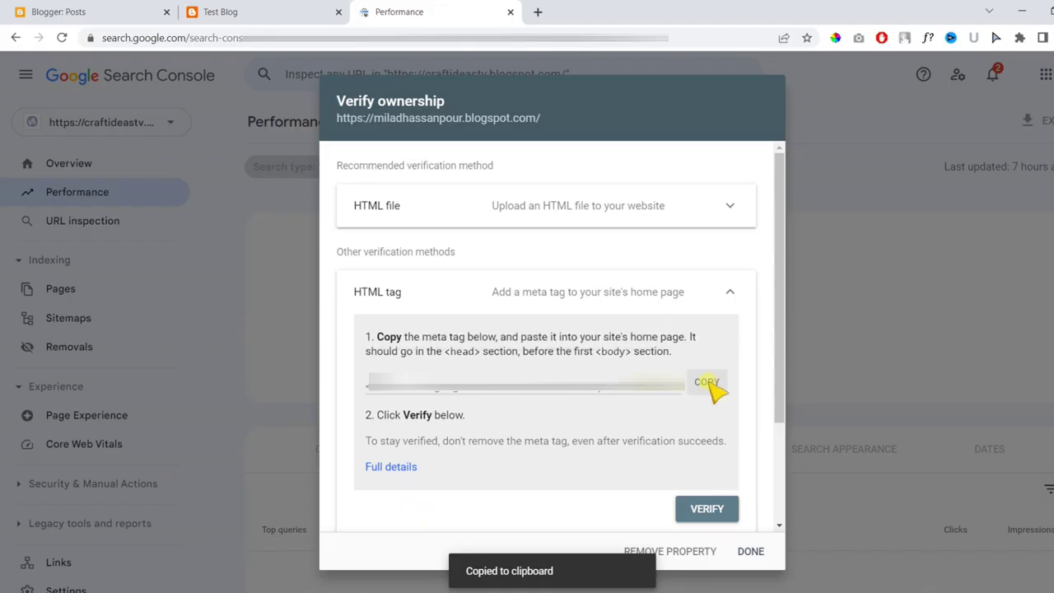
pyautogui.click(651, 305)
pyautogui.click(132, 12)
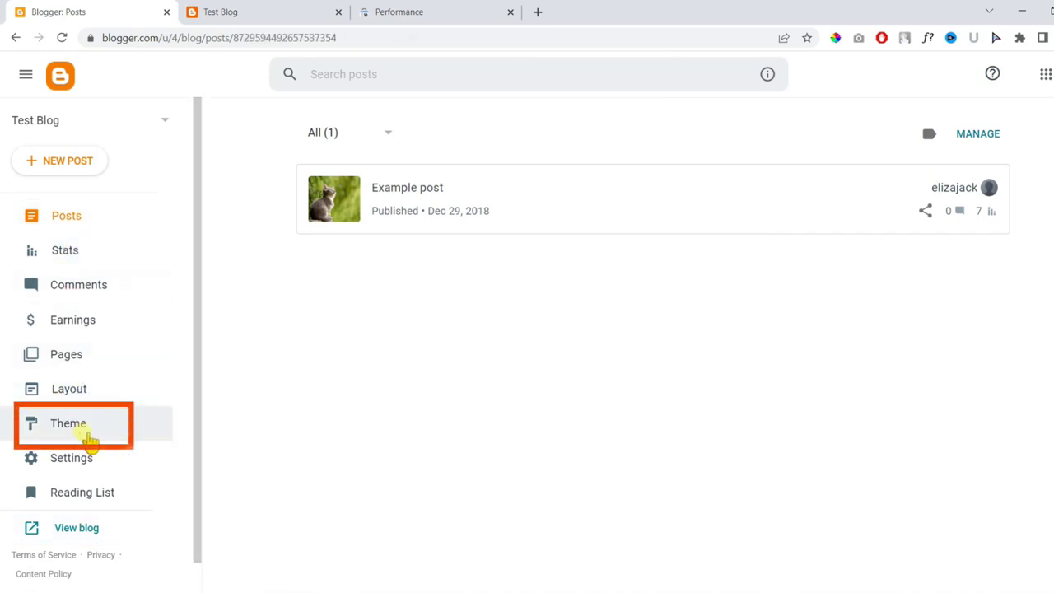
# Open Test Blog's theme template in the Edit HTML code editor.
pyautogui.click(68, 434)
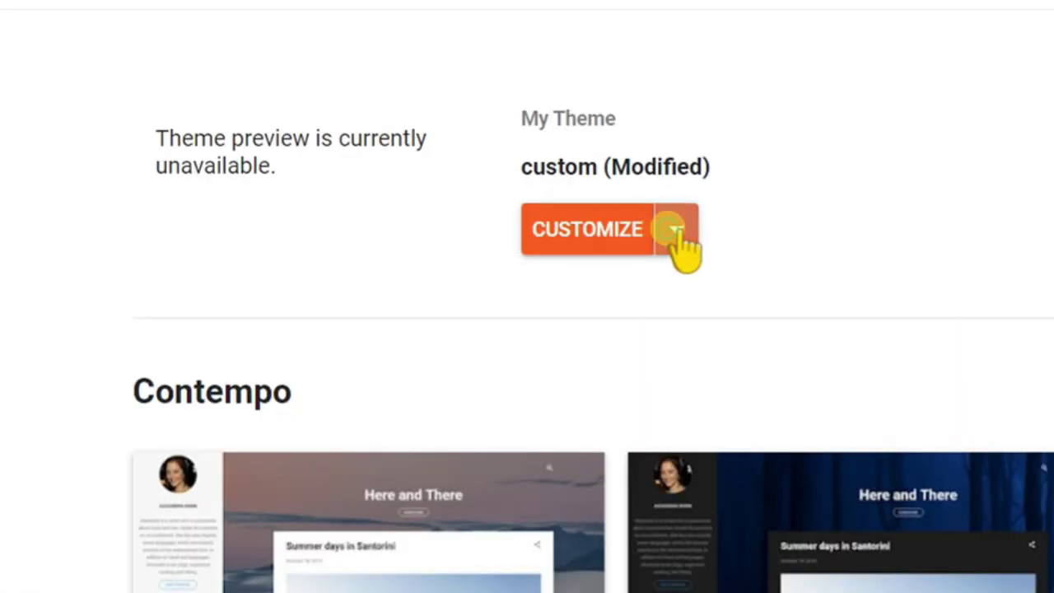
pyautogui.click(553, 208)
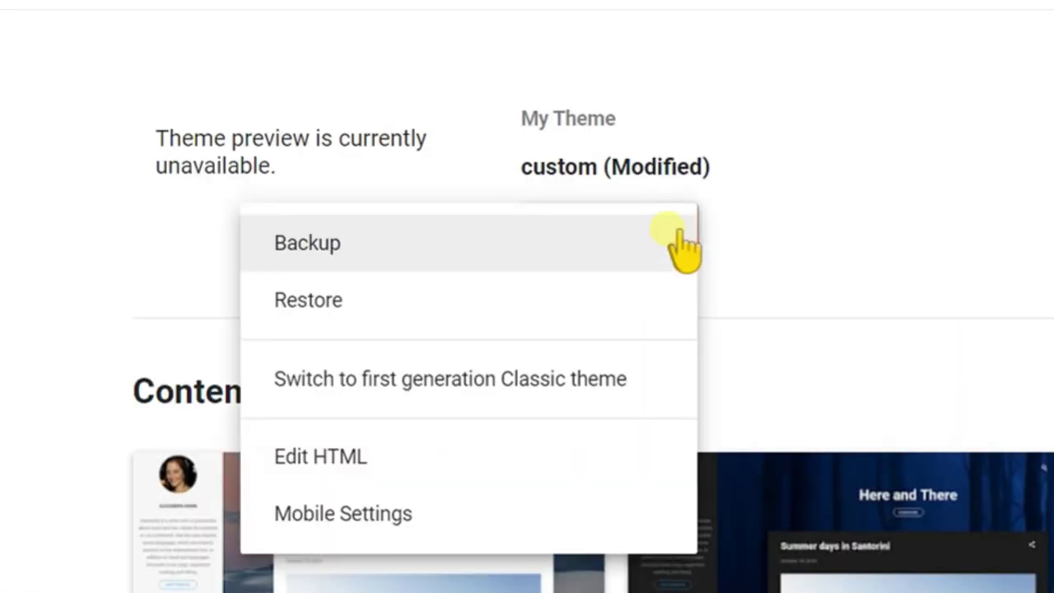
pyautogui.click(443, 459)
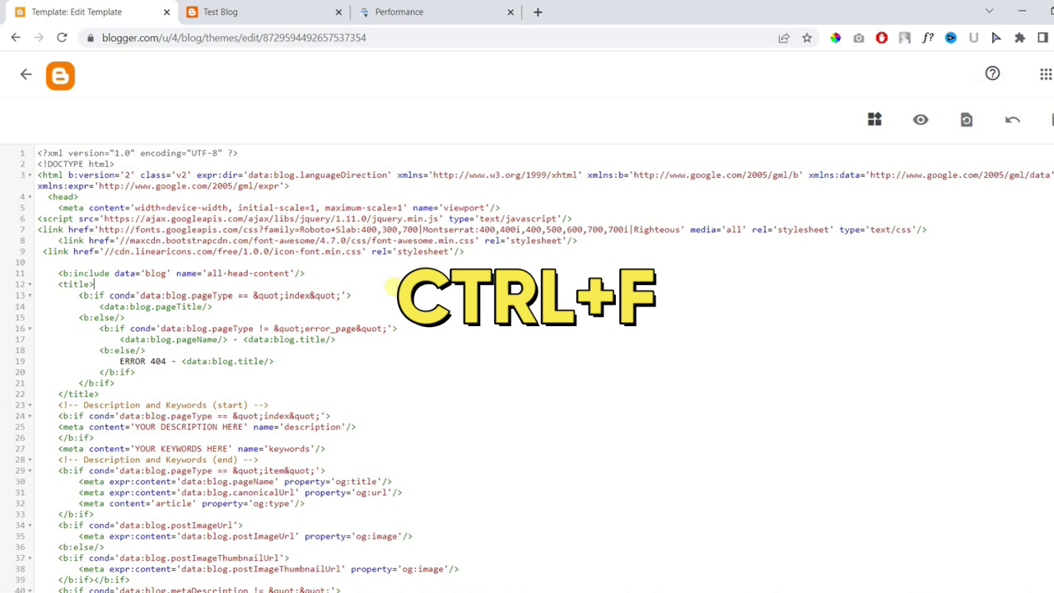
# Locate the closing </head> tag in the theme template using code search.
pyautogui.hotkey('ctrl', 'f')
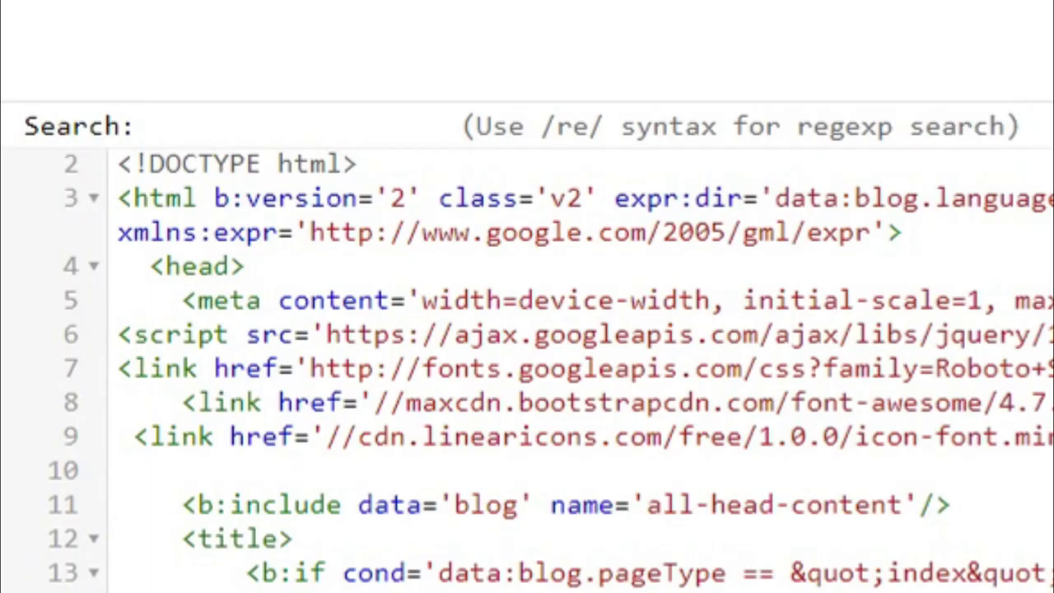
pyautogui.write('/head')
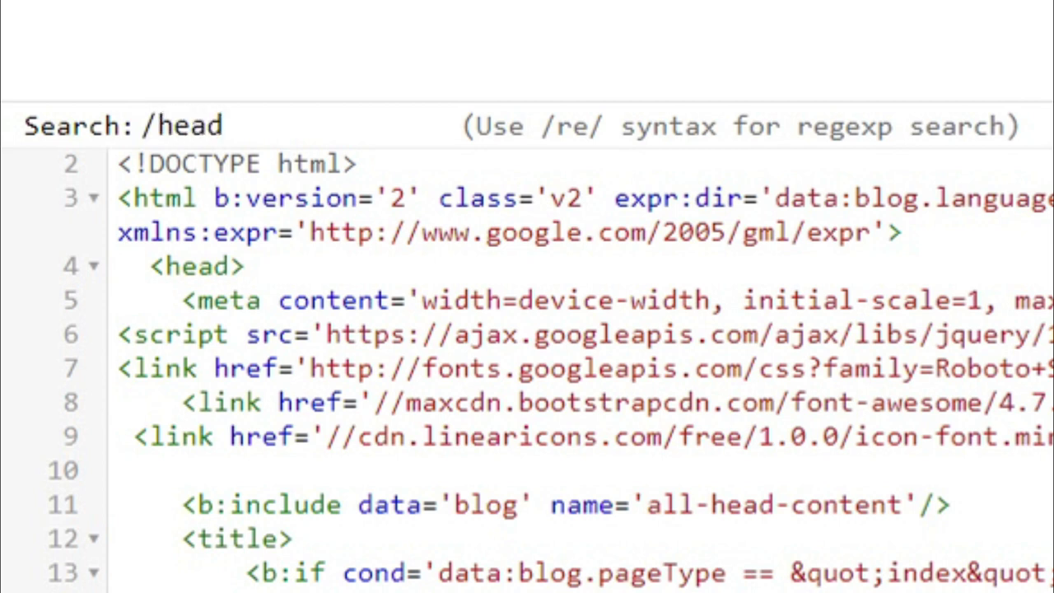
pyautogui.press('Return')
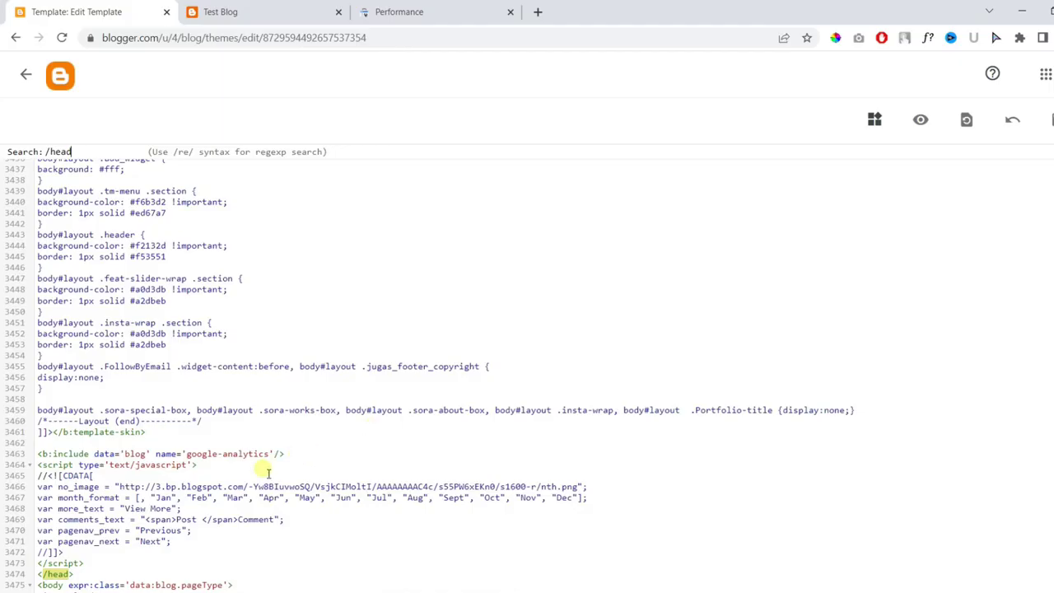
pyautogui.press('Return')
pyautogui.scroll(-3, 266, 469)
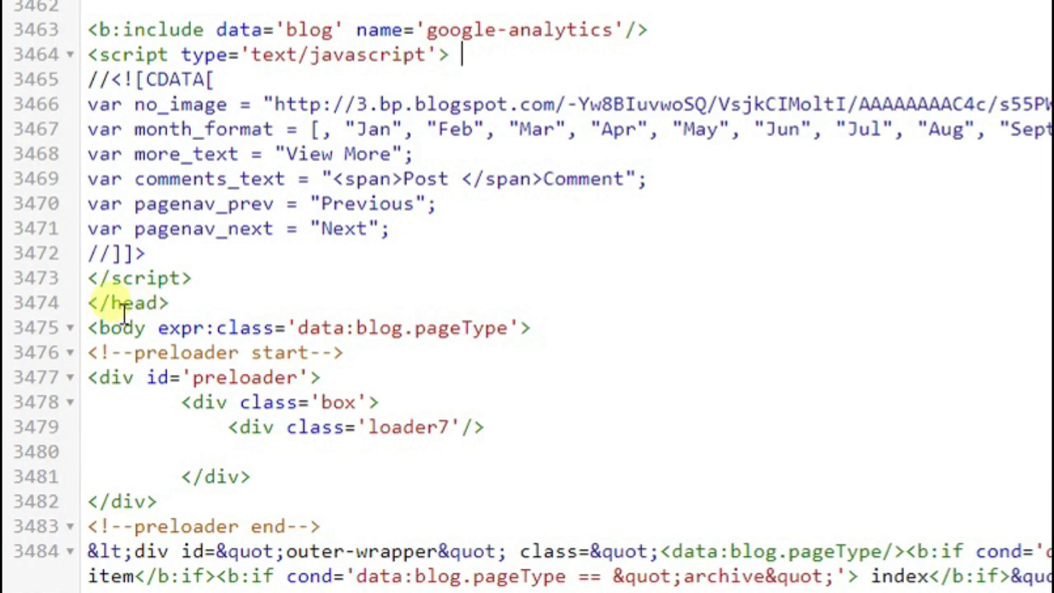
# Paste the google-site-verification meta tag on a new line above </head> and save the template.
pyautogui.click(221, 285)
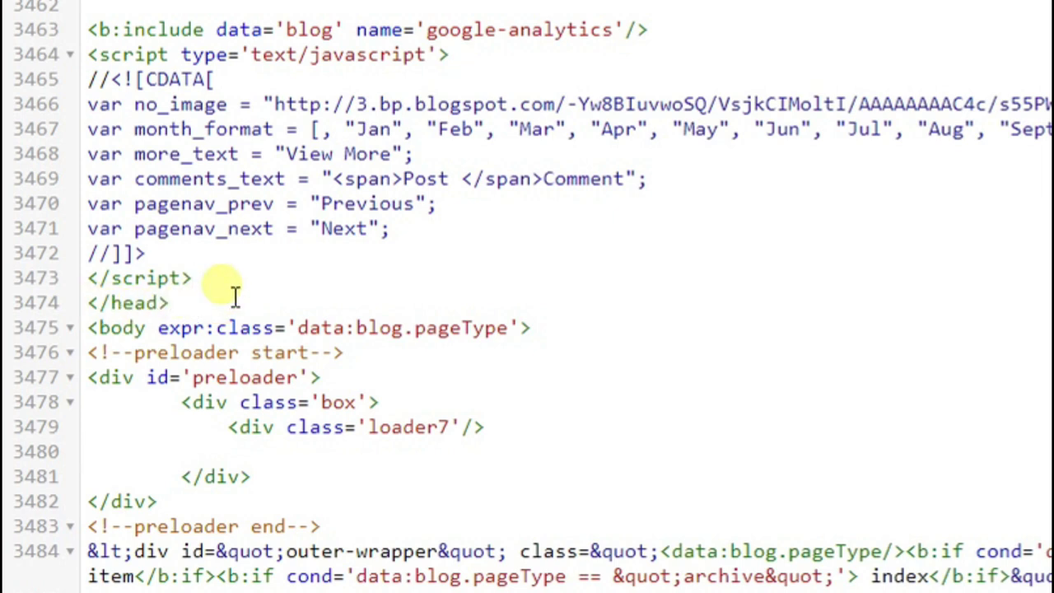
pyautogui.press('Return')
pyautogui.press('Return')
pyautogui.press('Tab')
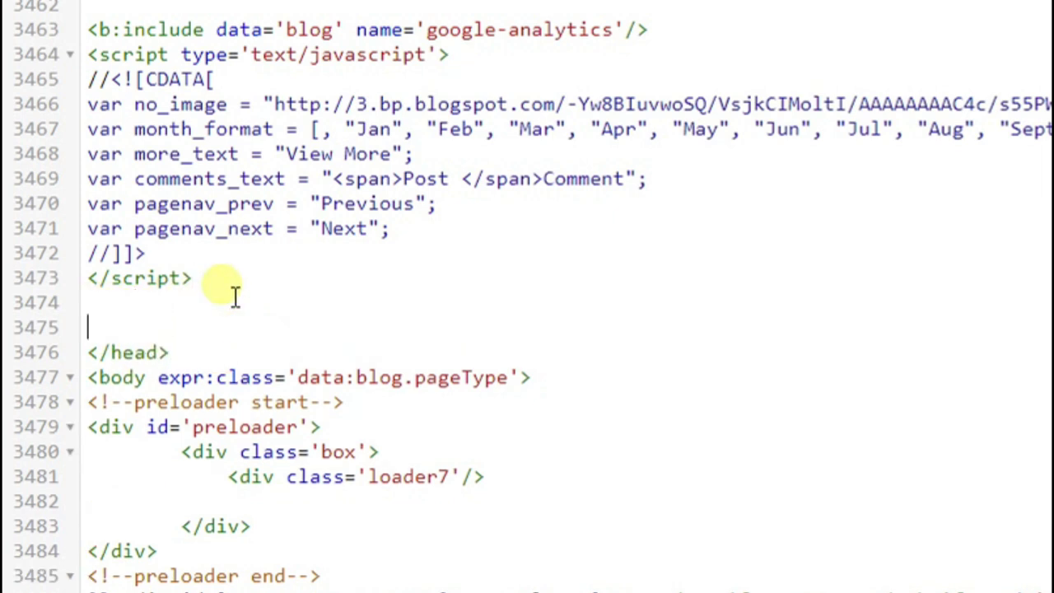
pyautogui.press('BackSpace')
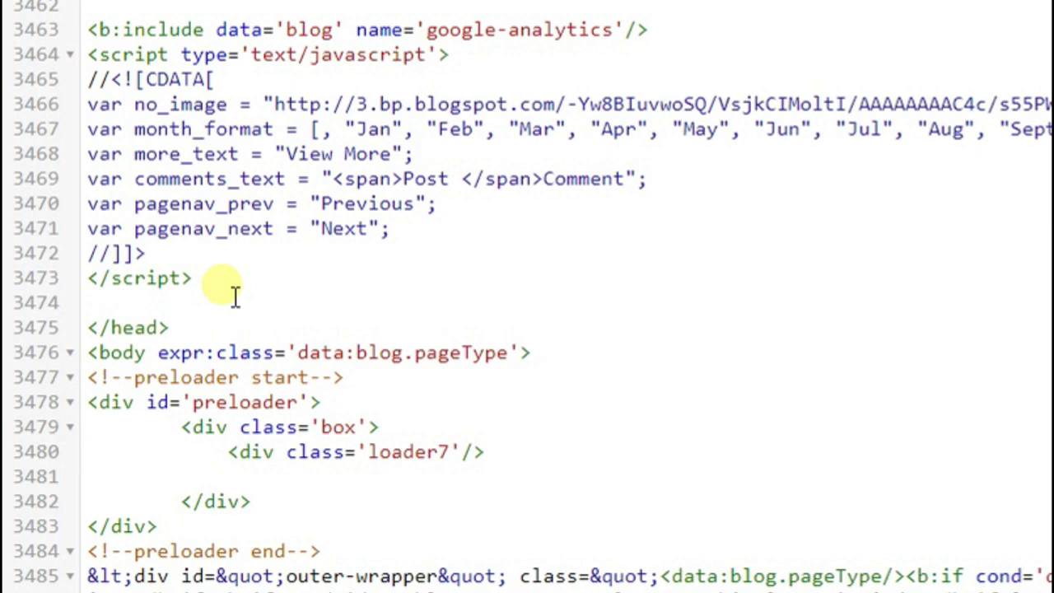
pyautogui.hotkey('ctrl', 'v')
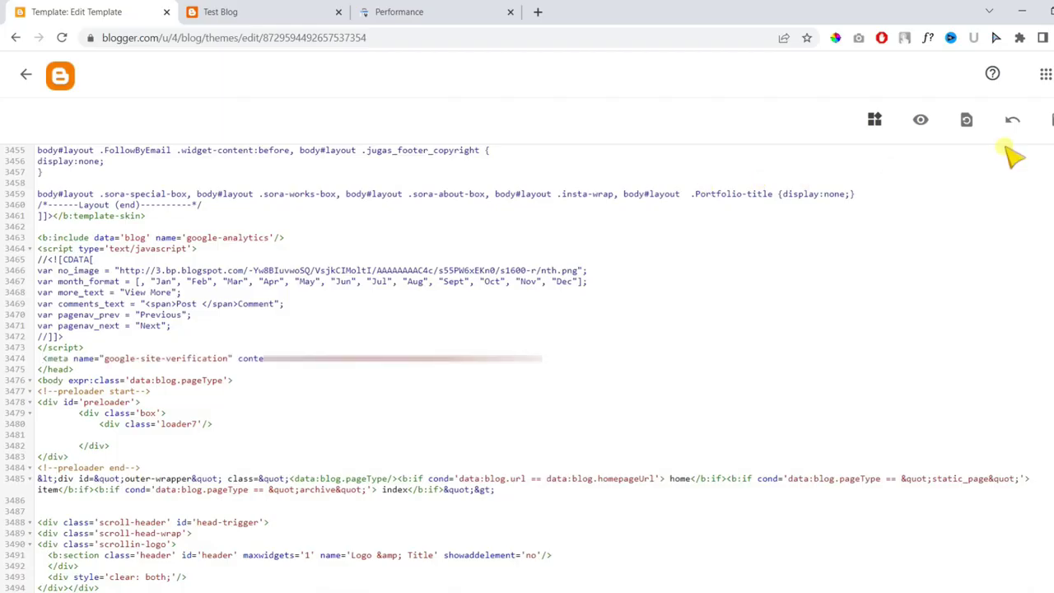
pyautogui.click(1051, 119)
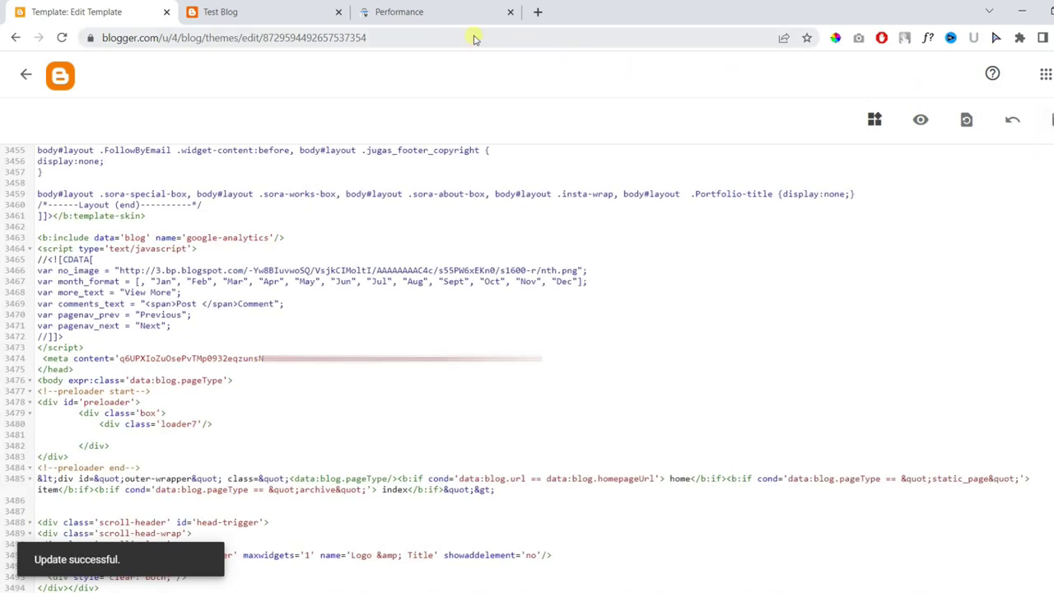
pyautogui.click(454, 16)
# Verify craftideastv.blogspot.com ownership, open its Overview and scroll through the still-processing reports.
pyautogui.click(146, 445)
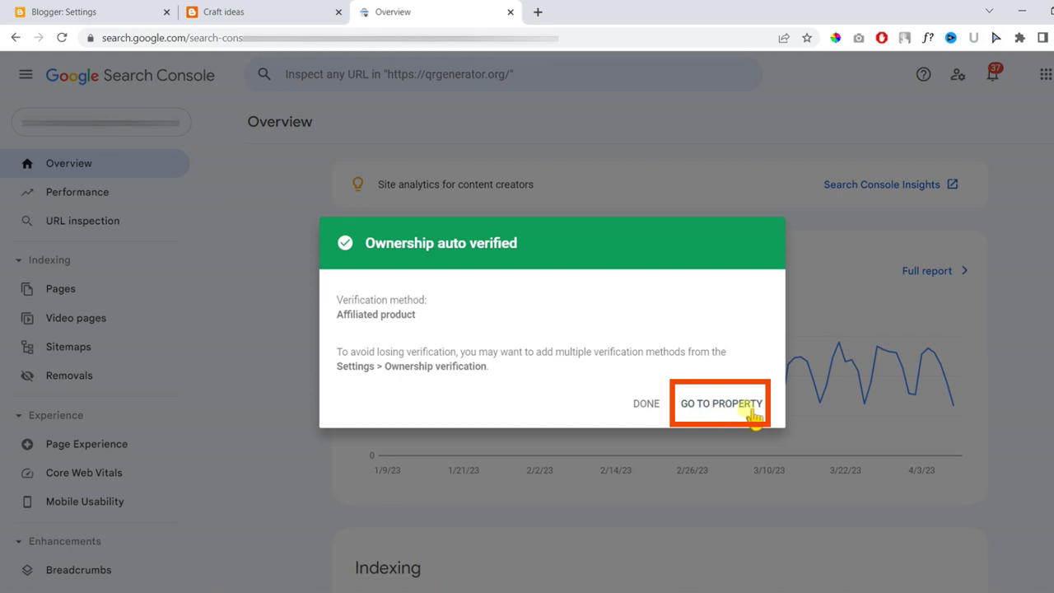
pyautogui.click(737, 410)
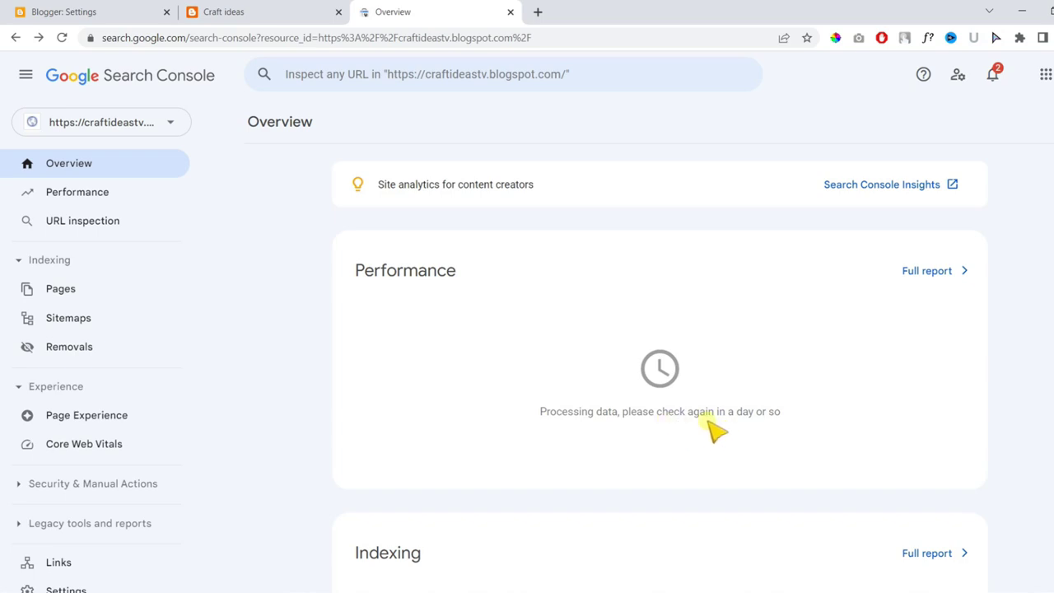
pyautogui.scroll(-1, 725, 427)
pyautogui.scroll(-2, 724, 427)
pyautogui.scroll(-2, 721, 428)
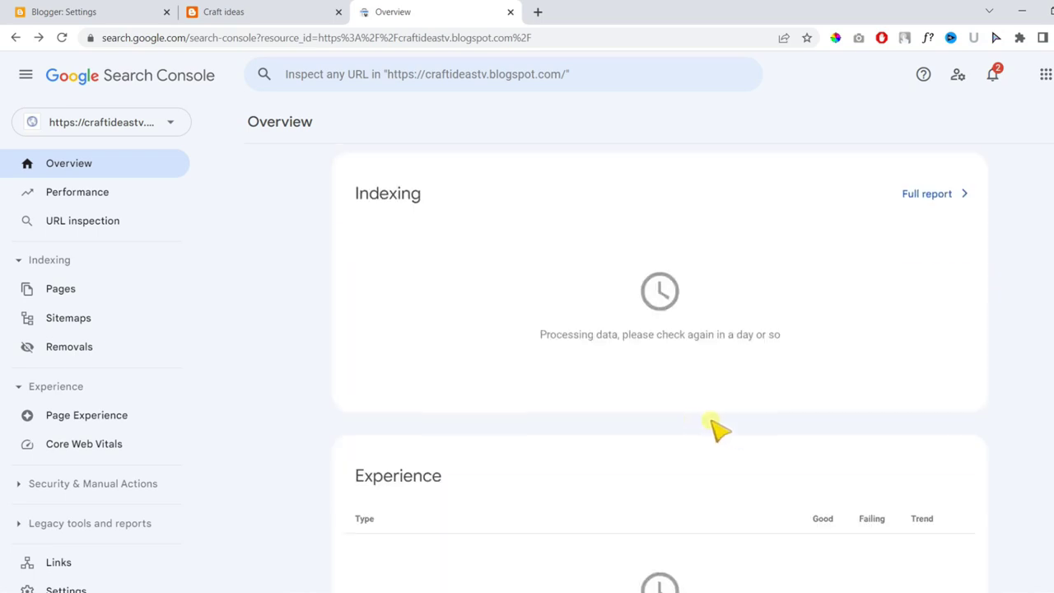
pyautogui.scroll(-2, 714, 423)
pyautogui.scroll(-2, 708, 422)
pyautogui.scroll(-2, 700, 421)
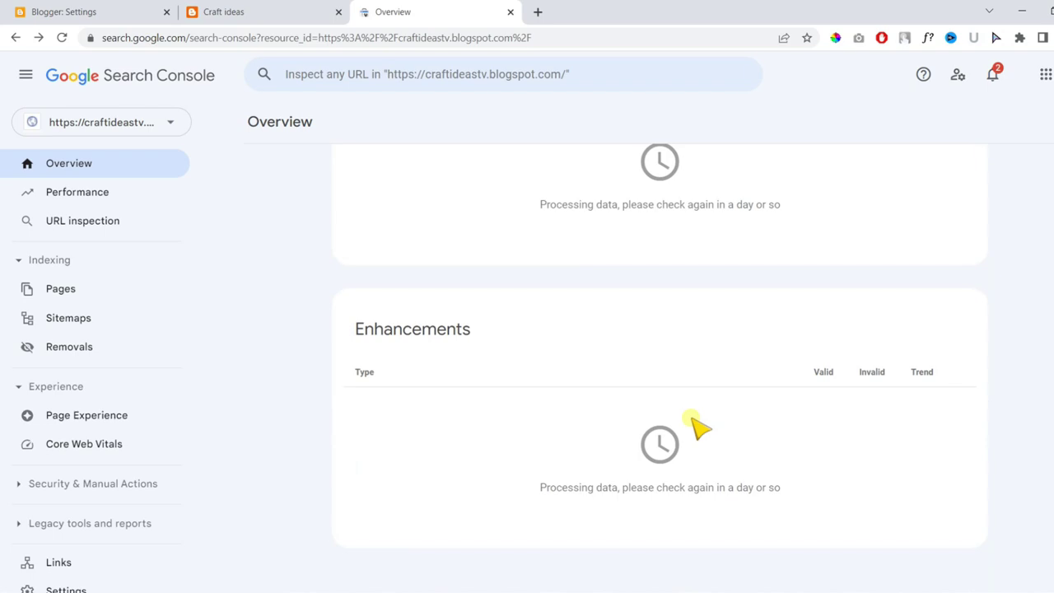
pyautogui.scroll(4, 695, 427)
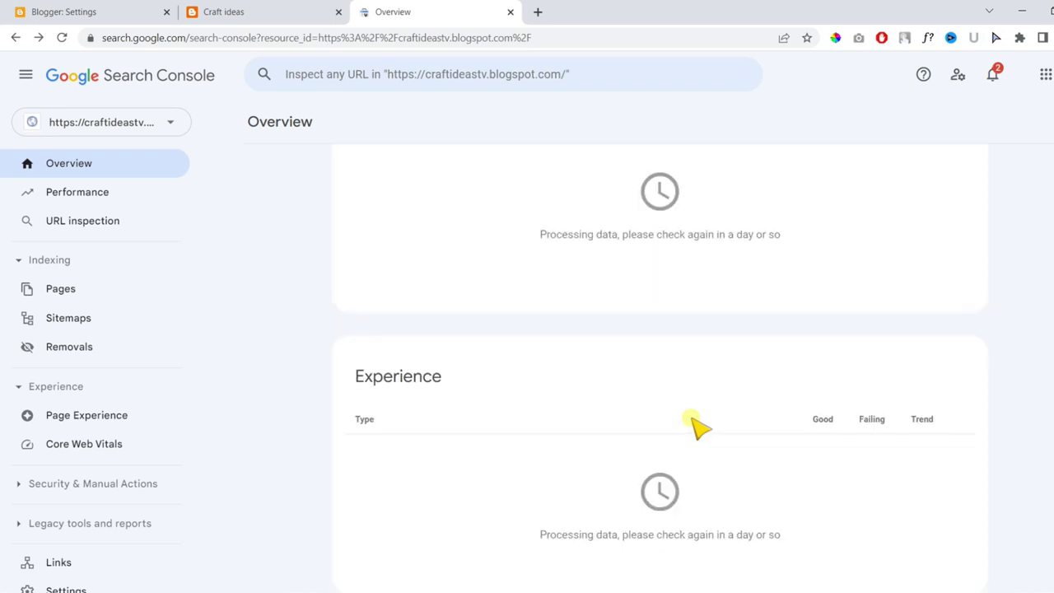
pyautogui.scroll(2, 696, 426)
pyautogui.scroll(3, 696, 427)
pyautogui.scroll(1, 696, 426)
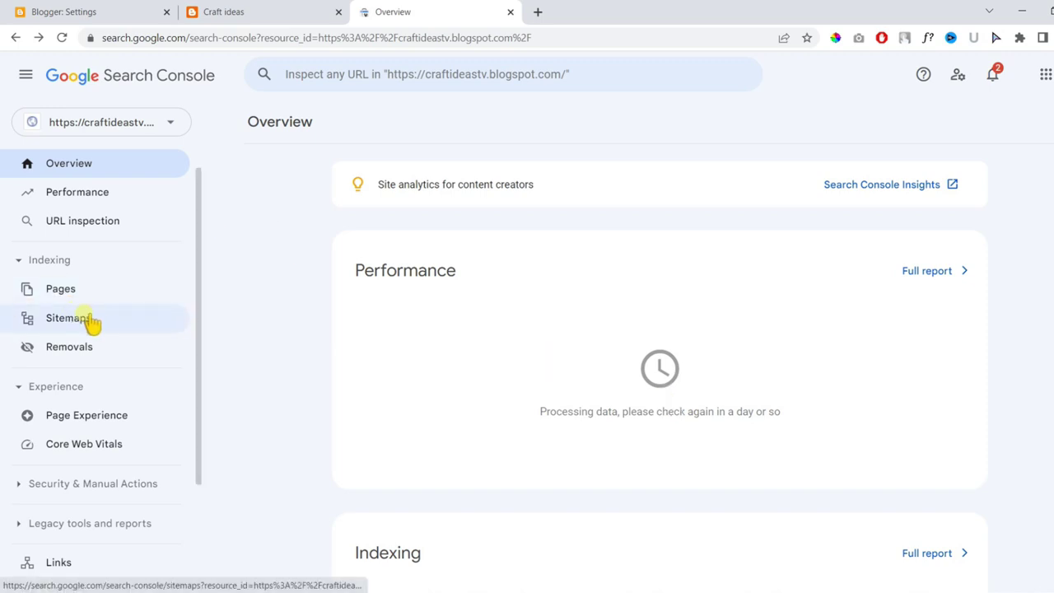
# Enter sitemap.xml as a new sitemap on the Sitemaps page.
pyautogui.click(125, 325)
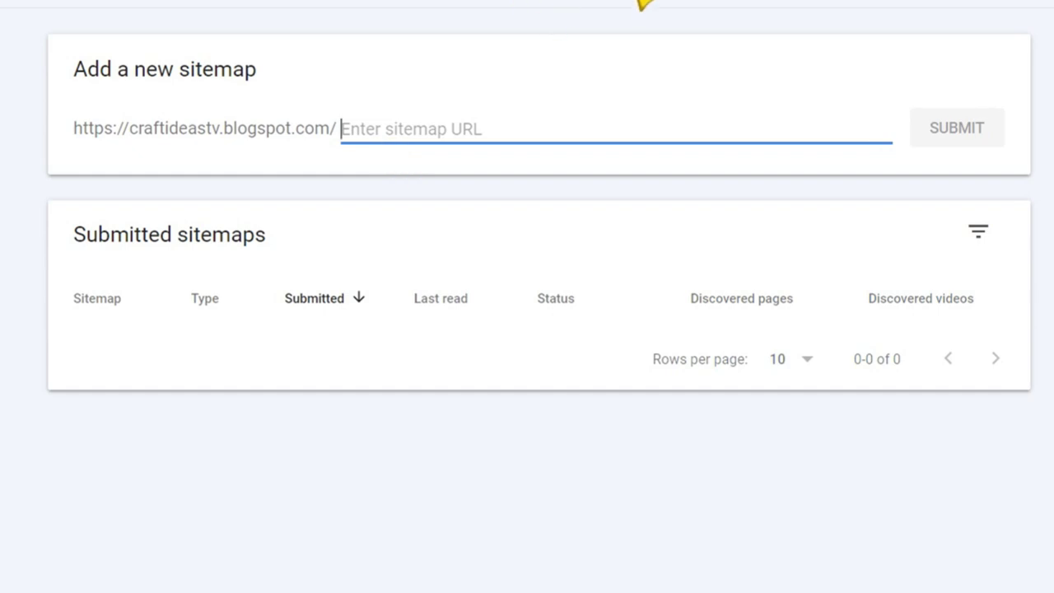
pyautogui.write('sitemap.xml')
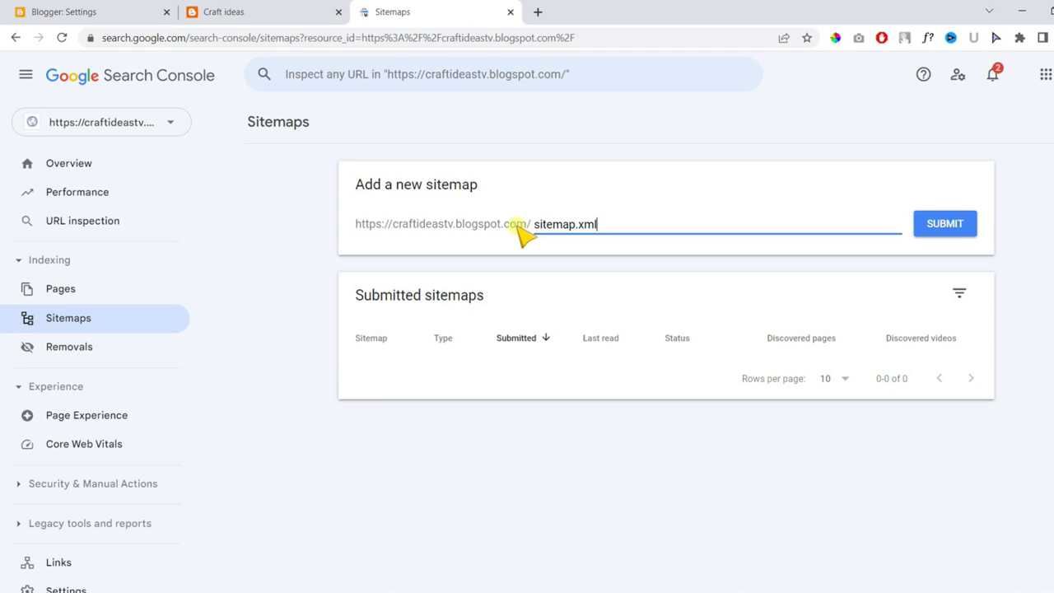
pyautogui.click(294, 8)
# Load the blog's /sitemap.xml to confirm it lists the post URLs, then return to Search Console.
pyautogui.click(297, 45)
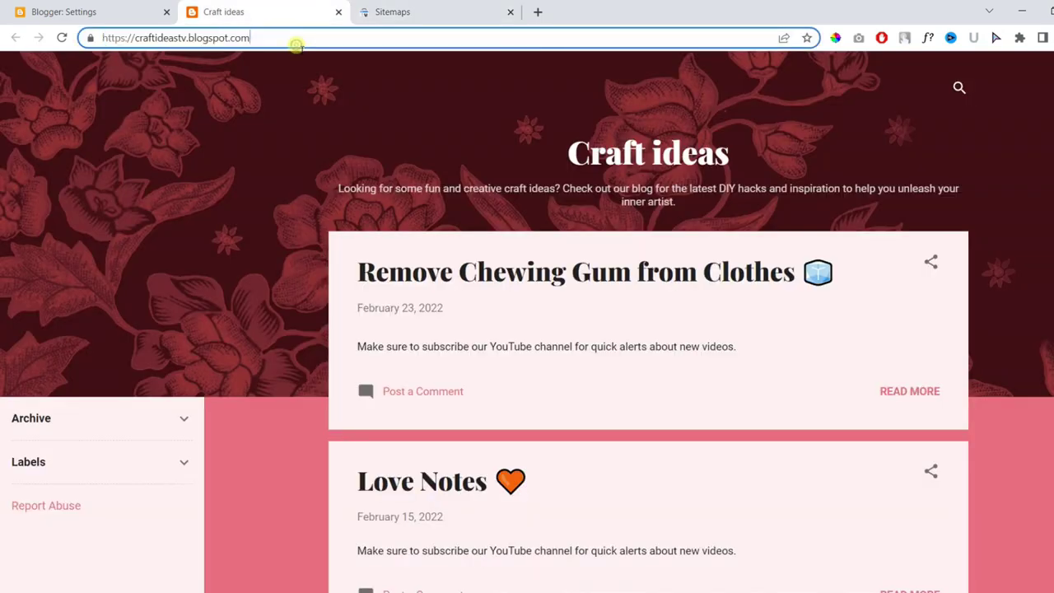
pyautogui.write('/si')
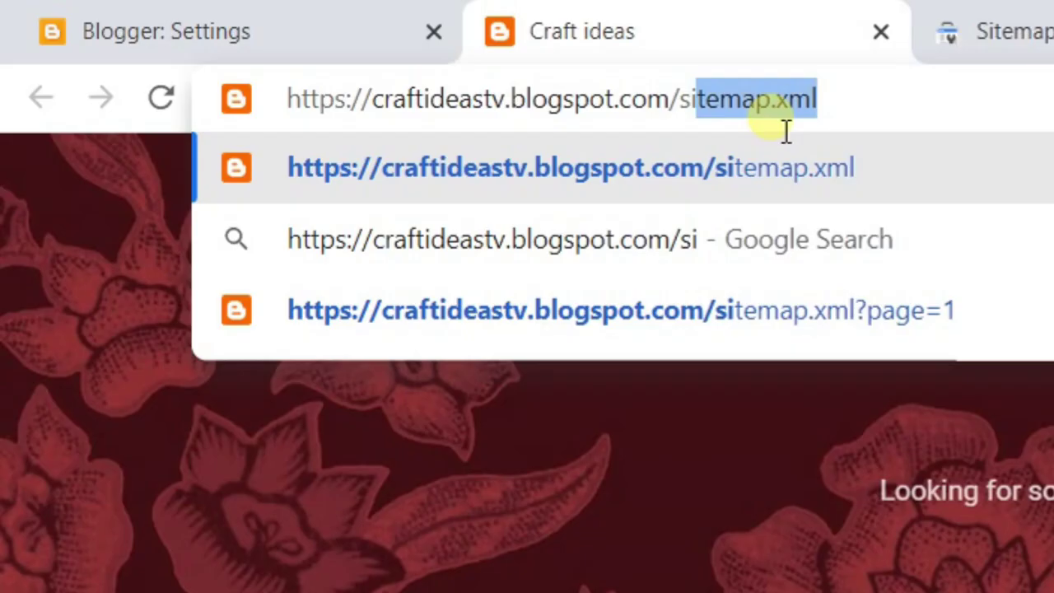
pyautogui.write('tem')
pyautogui.press('Return')
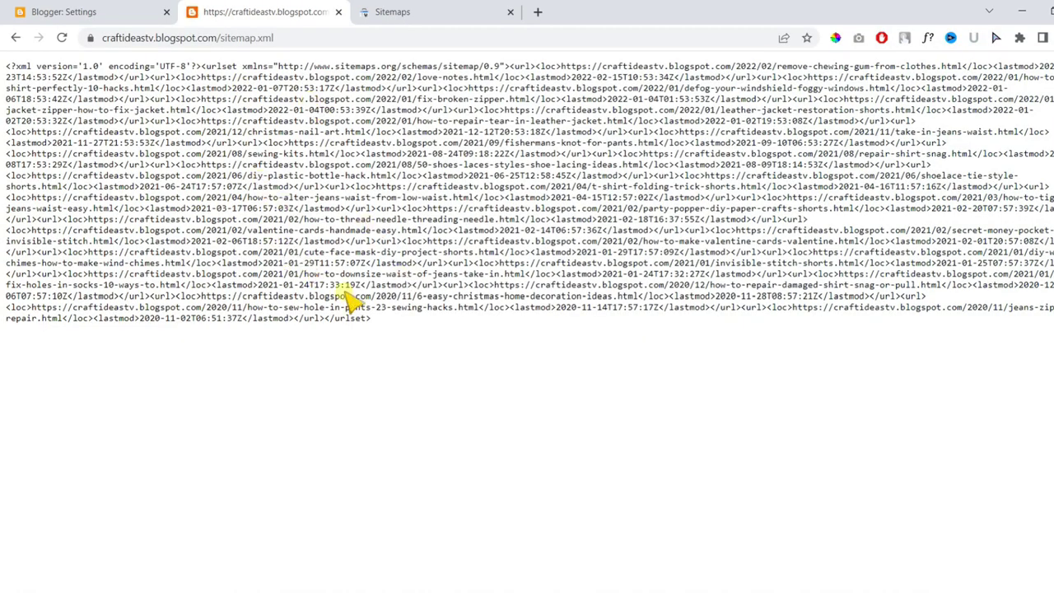
pyautogui.click(428, 13)
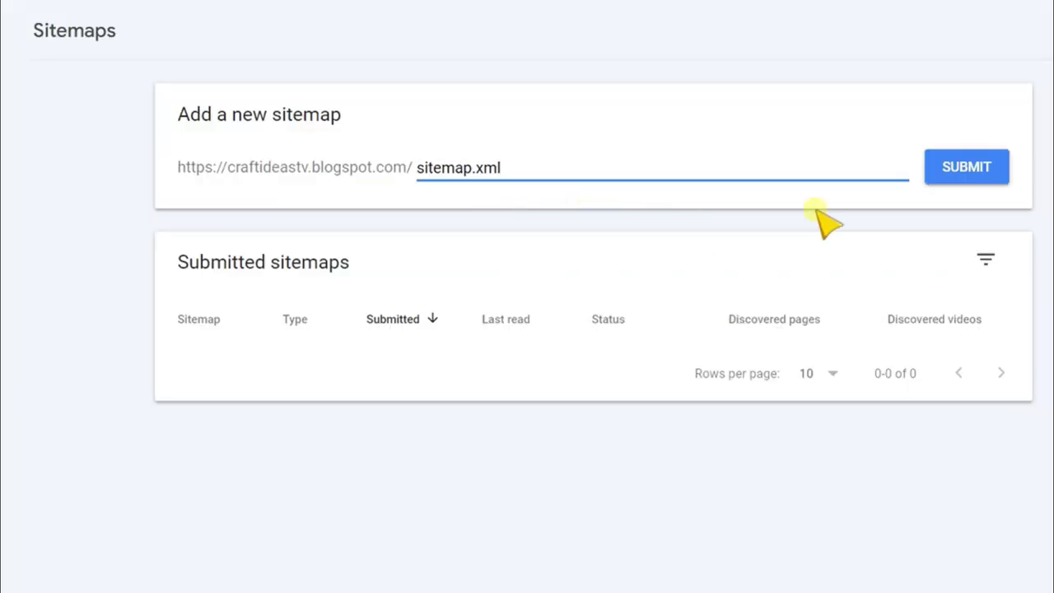
# Submit sitemap.xml, dismiss the success notice, and leave the new-sitemap field empty.
pyautogui.click(957, 192)
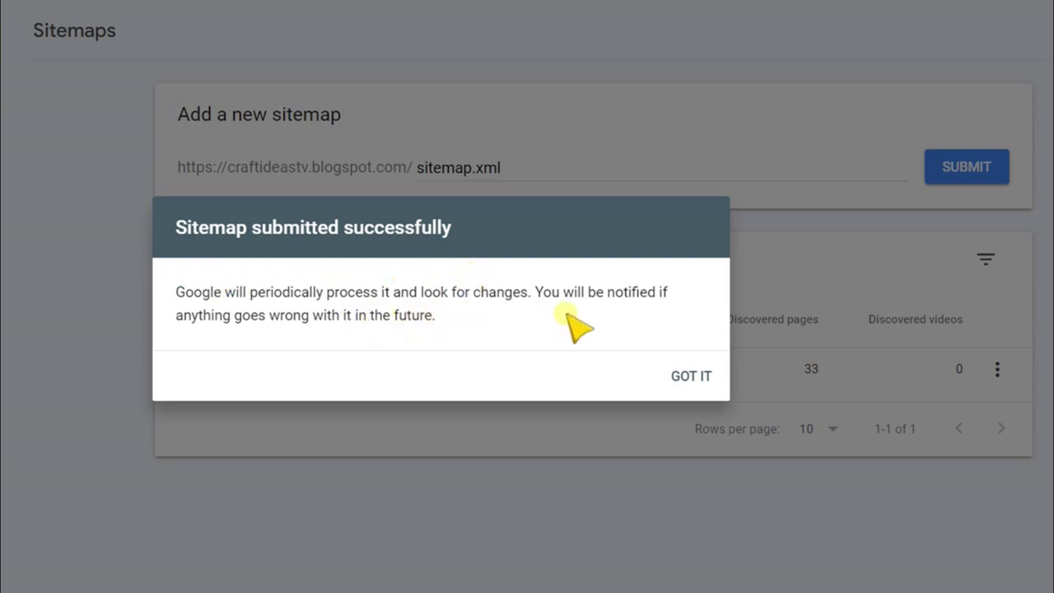
pyautogui.click(696, 380)
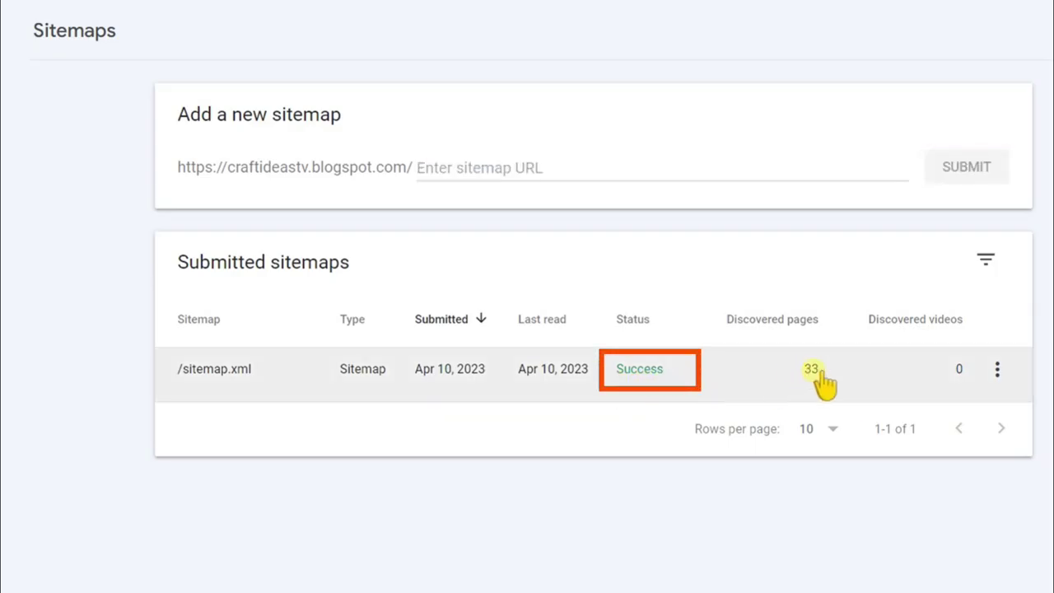
pyautogui.click(453, 183)
pyautogui.write('/sitemap.xm')
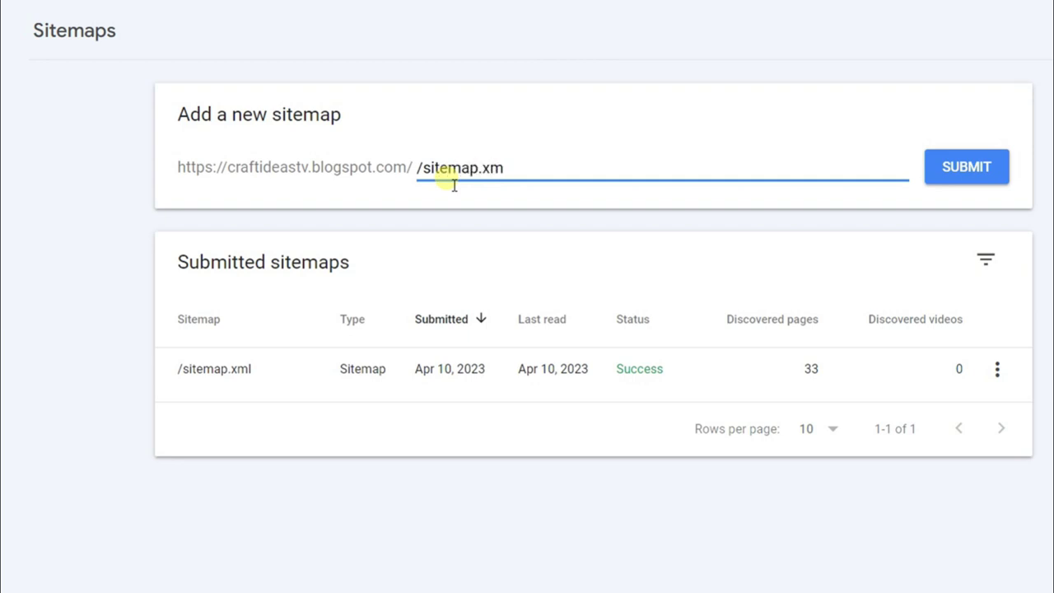
pyautogui.press('BackSpace')
pyautogui.press('BackSpace')
pyautogui.press('BackSpace')
pyautogui.press('BackSpace')
pyautogui.press('BackSpace')
pyautogui.press('BackSpace')
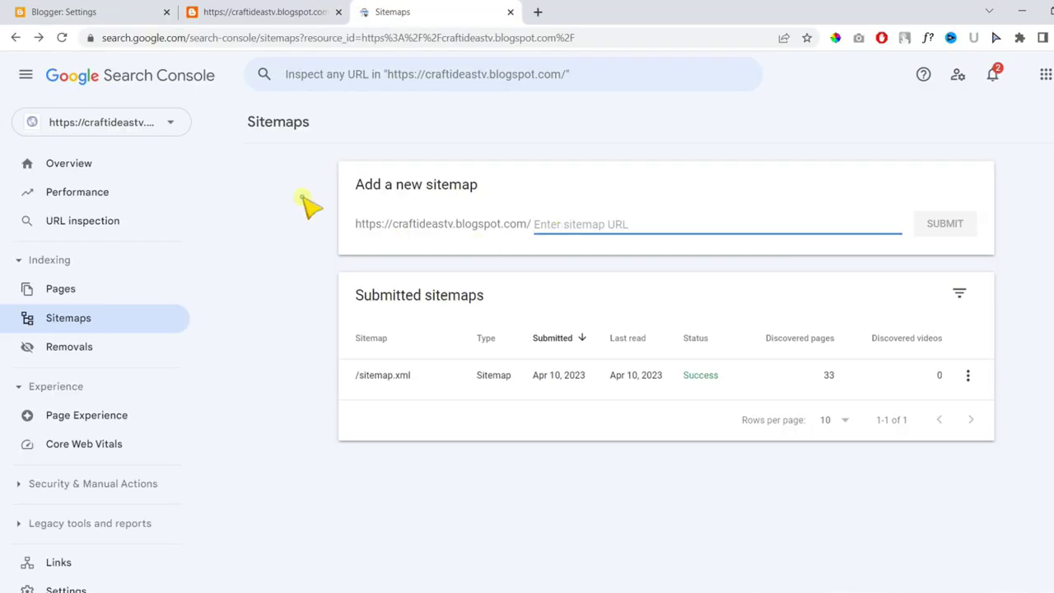
# Check the Overview dashboard and the Performance report, both still processing data.
pyautogui.click(52, 165)
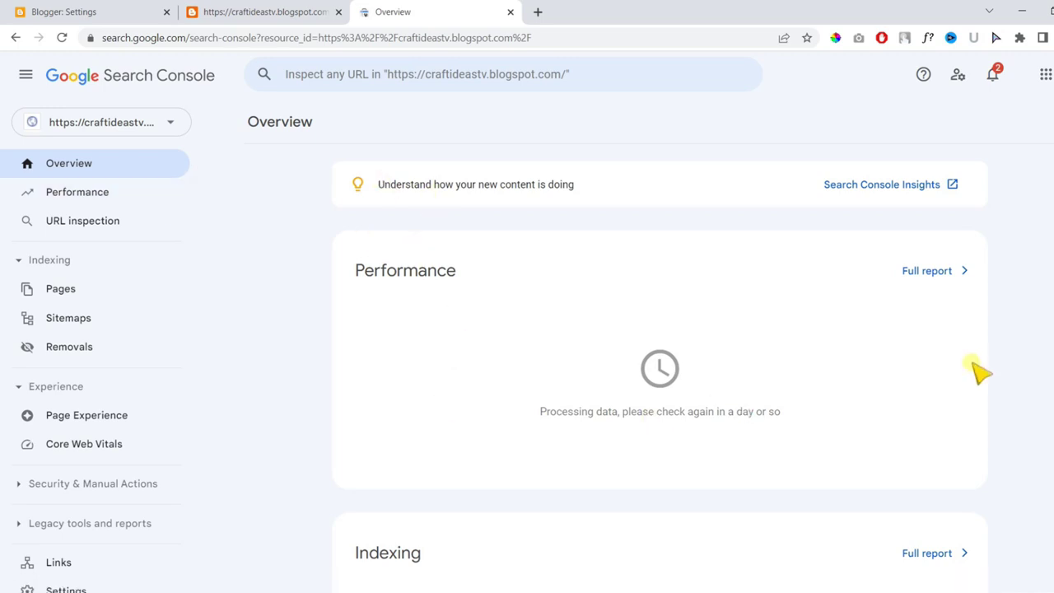
pyautogui.click(87, 198)
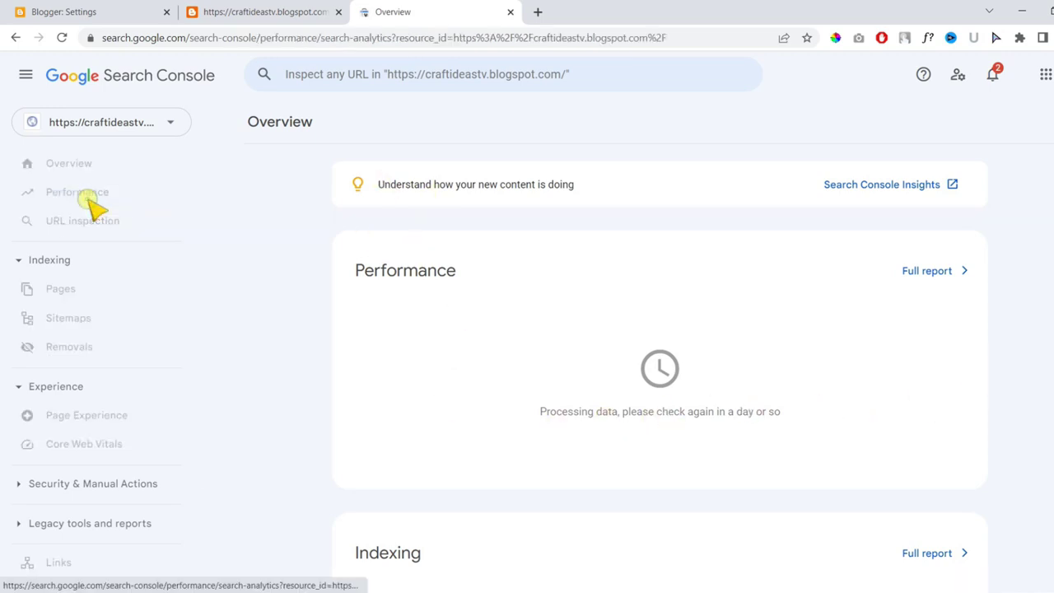